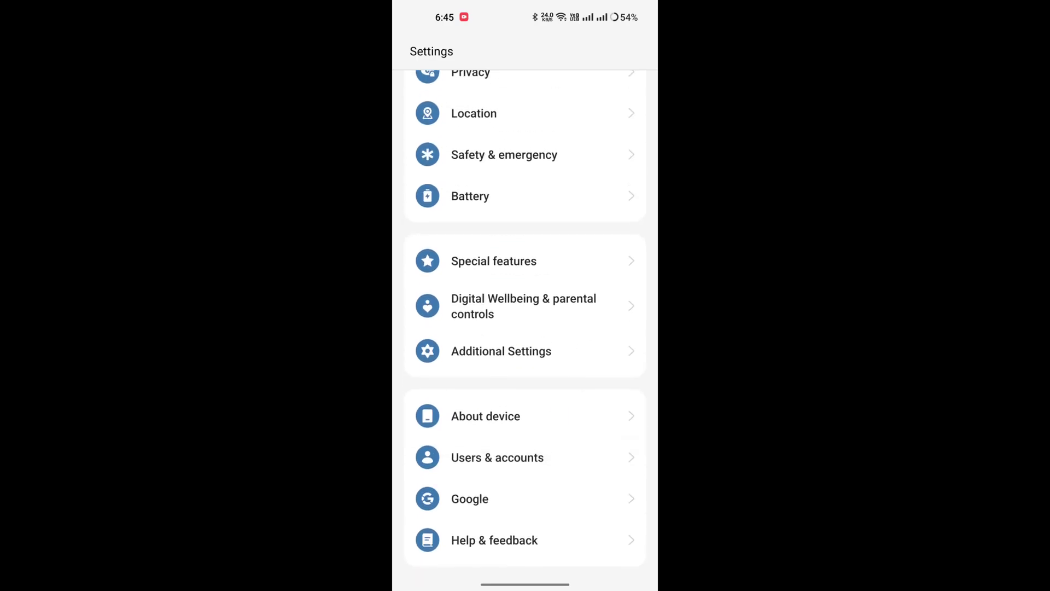
Check for updates in About device, confirming OxygenOS 13.1 is current, and show more update options
{"action": "left_click", "coordinate": [525, 417]}
{"action": "left_click", "coordinate": [577, 128]}
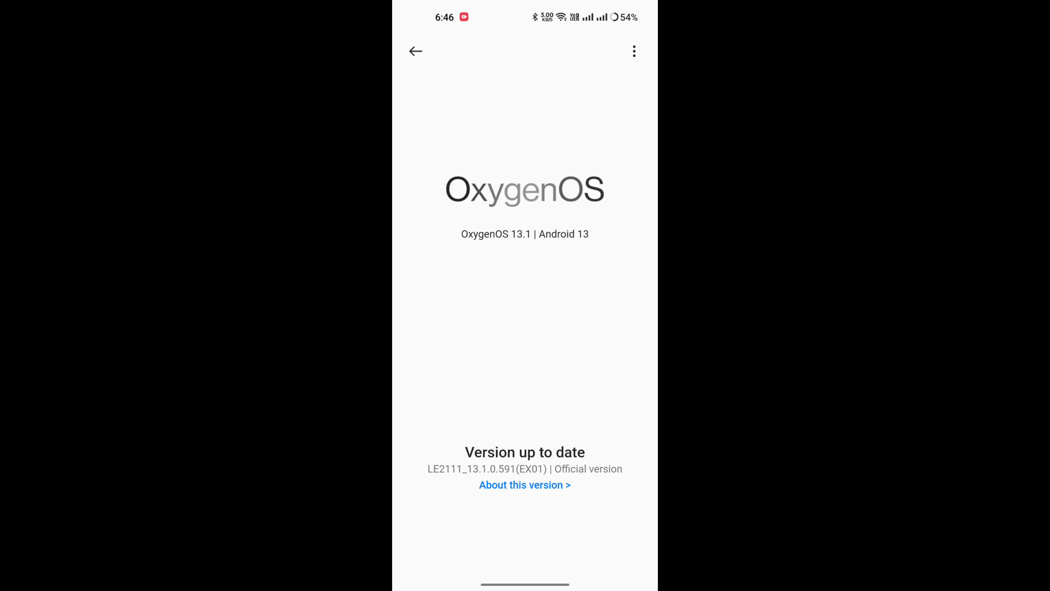
{"action": "left_click", "coordinate": [634, 51]}
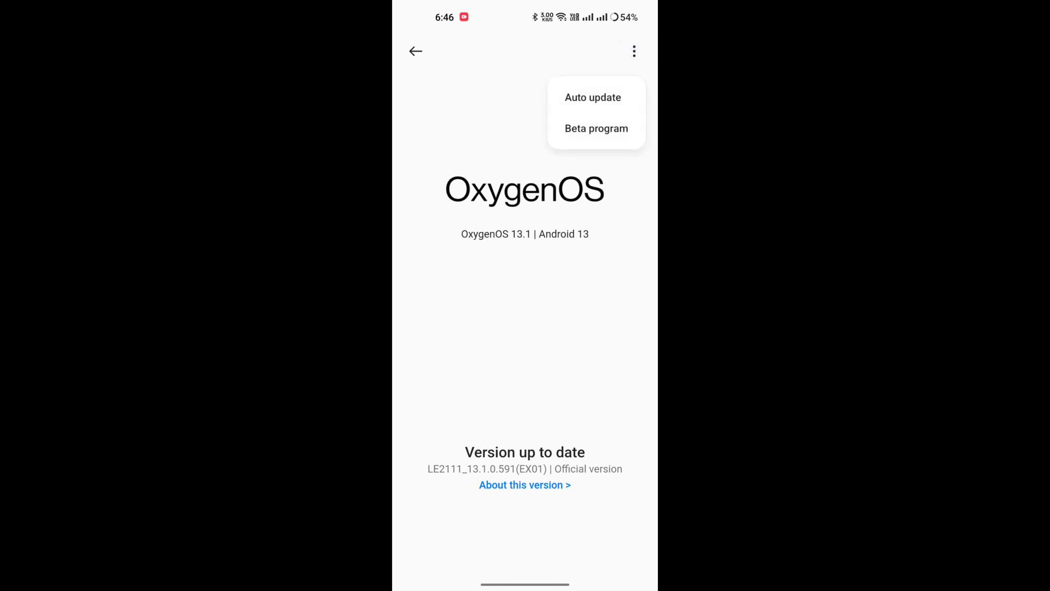
Start the OxygenOS 14 Open Beta application, accepting the notice and privacy policy
{"action": "left_click", "coordinate": [597, 128]}
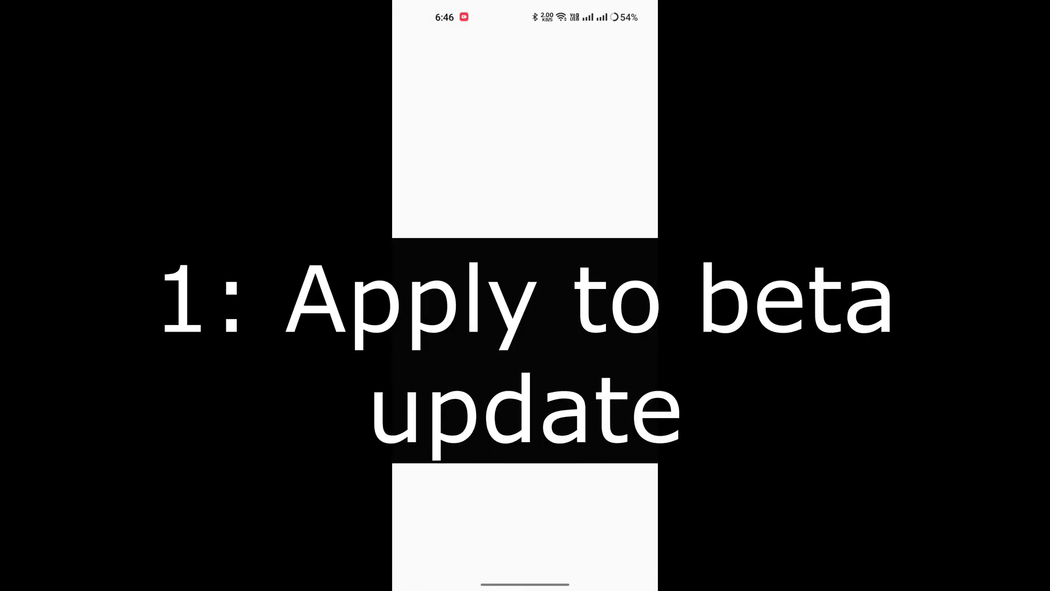
{"action": "left_click", "coordinate": [491, 91]}
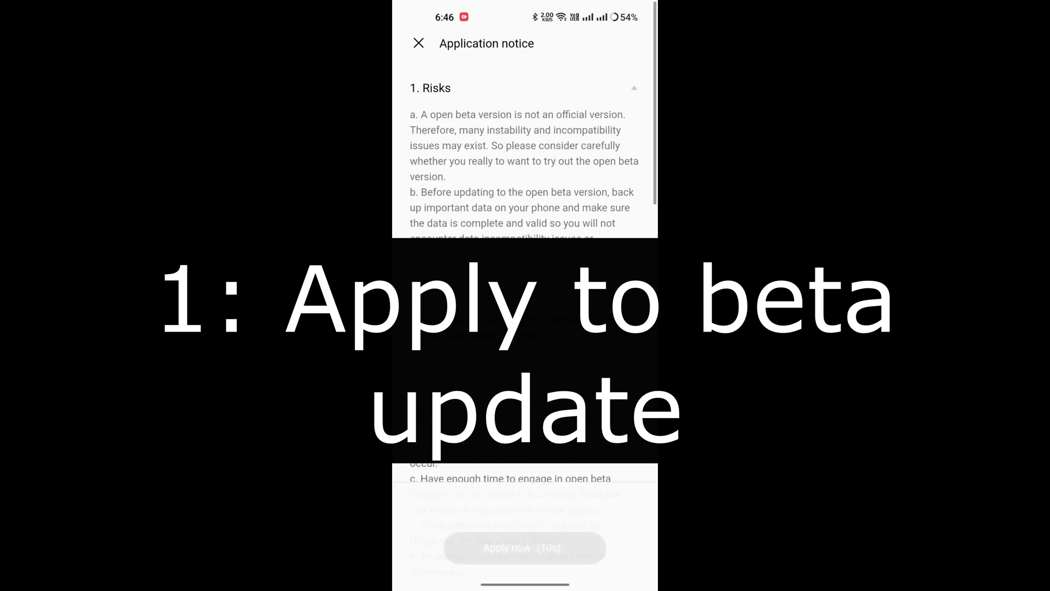
{"action": "scroll", "coordinate": [525, 148], "scroll_direction": "down", "scroll_amount": 3}
{"action": "scroll", "coordinate": [525, 148], "scroll_direction": "down", "scroll_amount": 5}
{"action": "scroll", "coordinate": [525, 147], "scroll_direction": "down", "scroll_amount": 5}
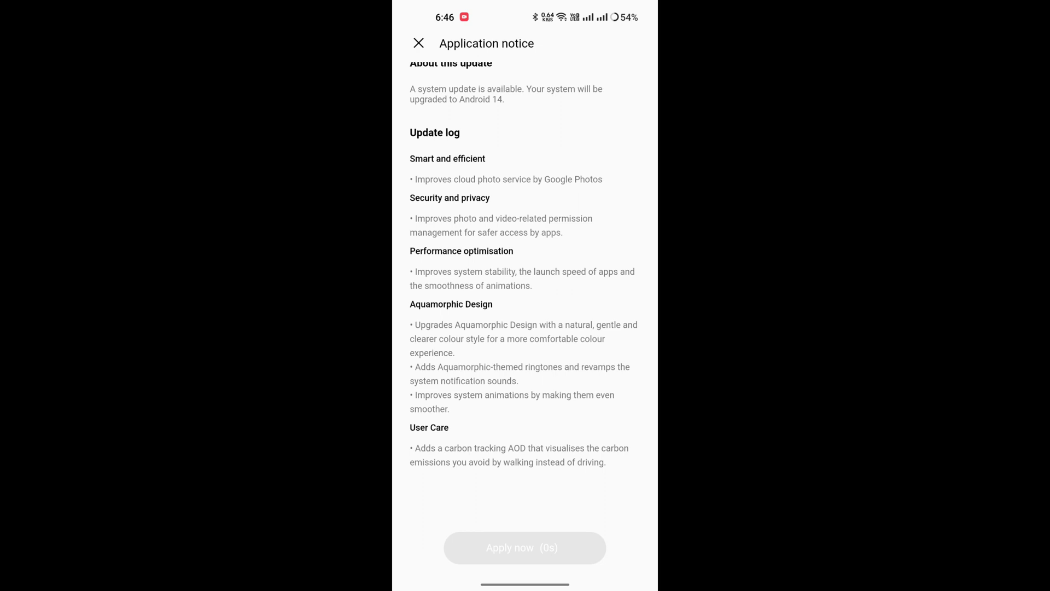
{"action": "left_click", "coordinate": [555, 541]}
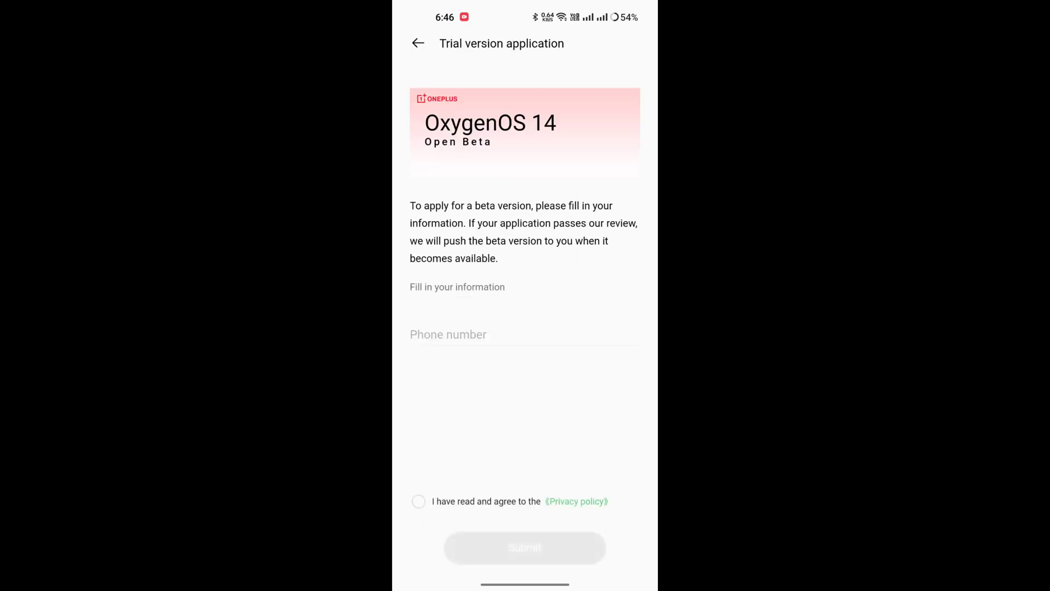
{"action": "left_click", "coordinate": [419, 501]}
Enter a phone number and submit the beta application
{"action": "left_click", "coordinate": [493, 334]}
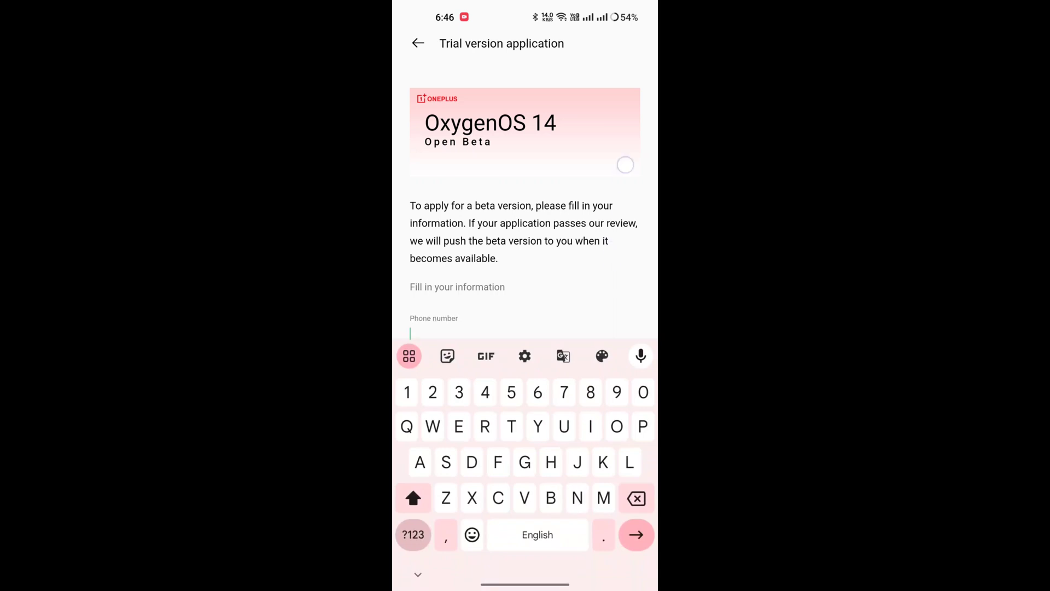
{"action": "left_click", "coordinate": [413, 534]}
{"action": "left_click", "coordinate": [468, 536]}
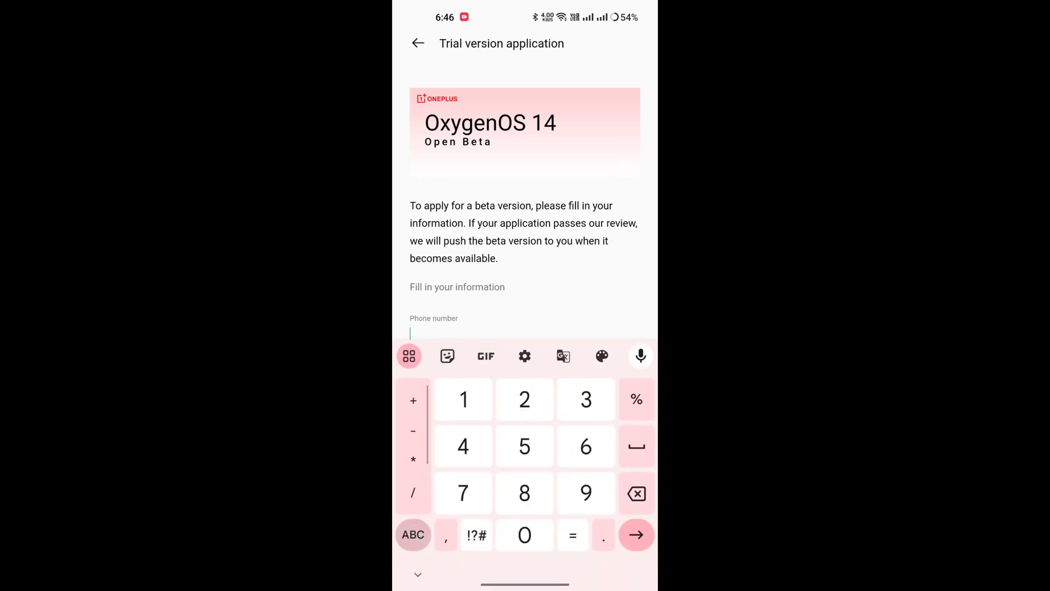
{"action": "left_click", "coordinate": [464, 447]}
{"action": "left_click", "coordinate": [525, 447]}
{"action": "left_click", "coordinate": [525, 535]}
{"action": "left_click", "coordinate": [635, 535]}
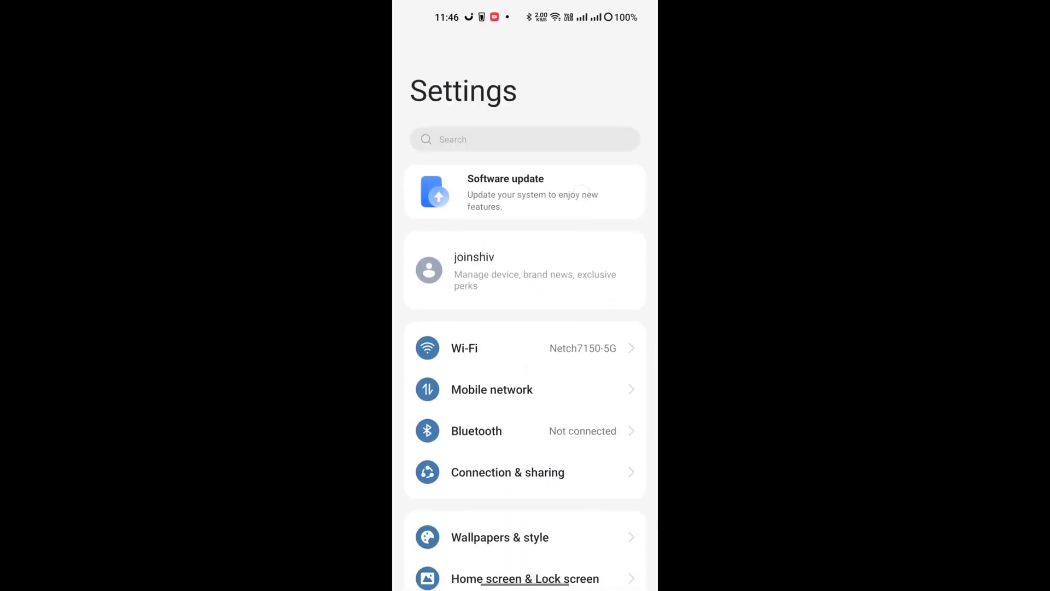
Download the 5.29 GB OxygenOS 14.0 beta from Software update and install it
{"action": "left_click", "coordinate": [509, 190]}
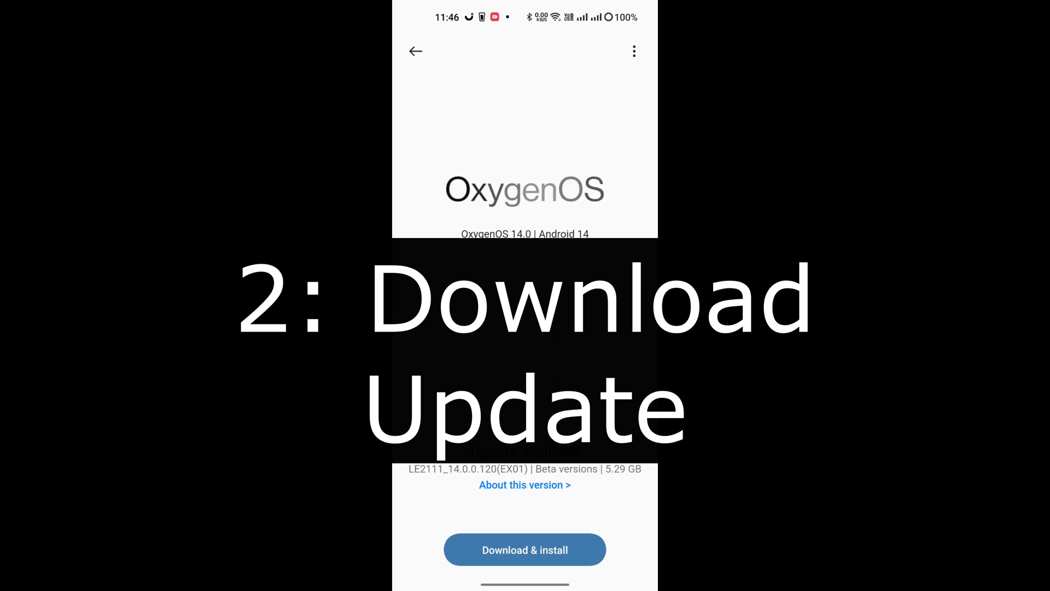
{"action": "left_click", "coordinate": [555, 549]}
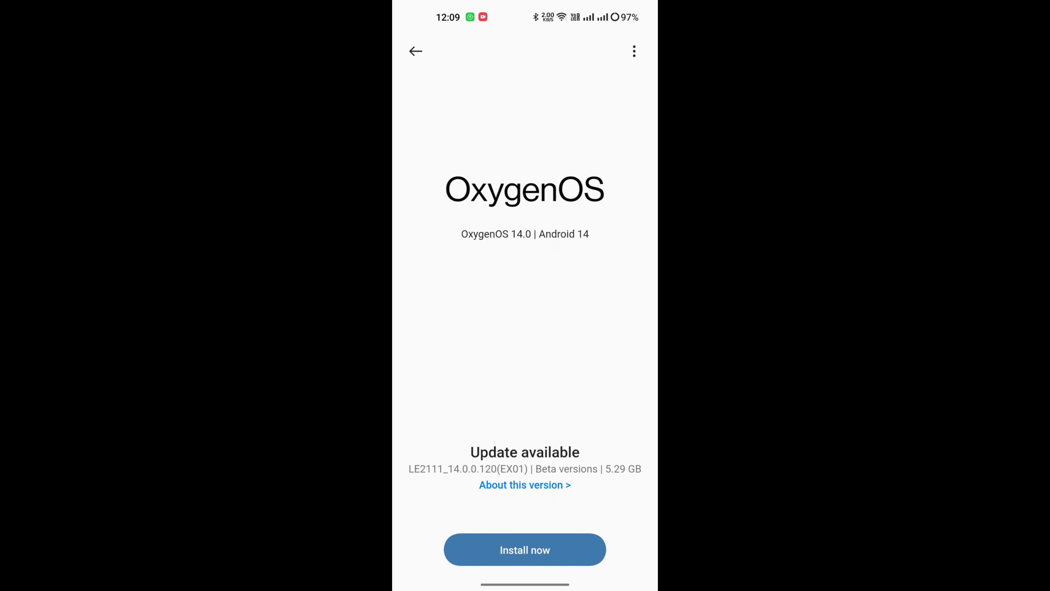
{"action": "left_click", "coordinate": [525, 550]}
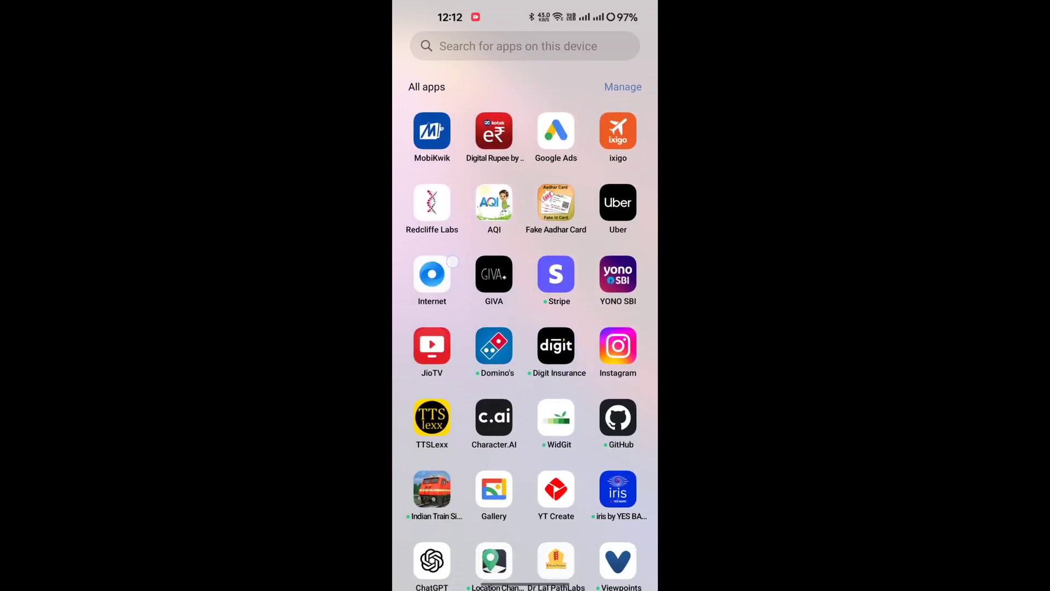
Reopen Settings to confirm Android 14 with the 5 October 2023 security update
{"action": "left_click_drag", "start_coordinate": [615, 12], "coordinate": [615, 328]}
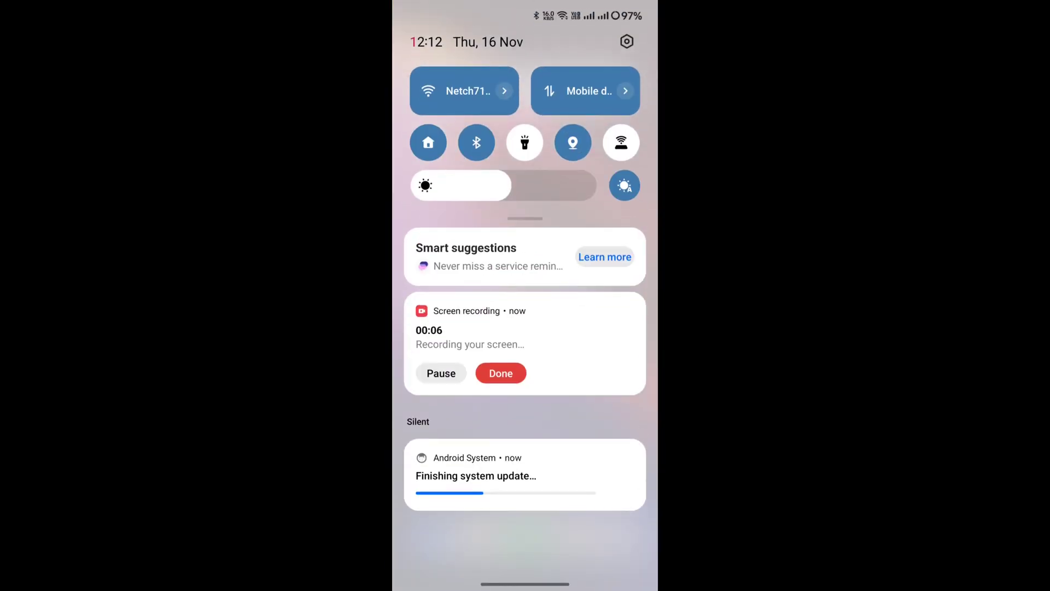
{"action": "left_click", "coordinate": [626, 41]}
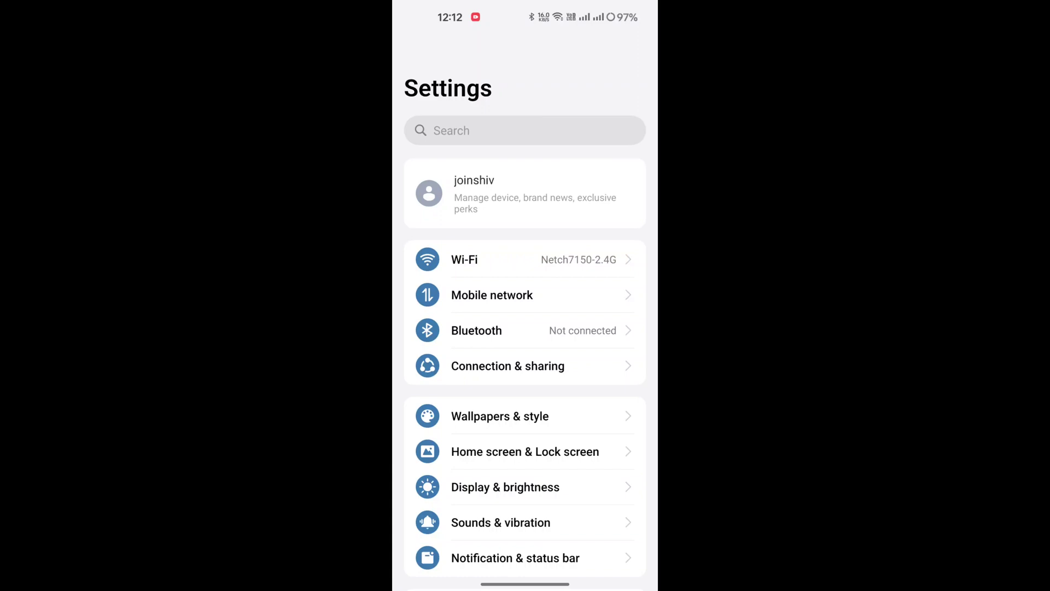
{"action": "scroll", "coordinate": [525, 410], "scroll_direction": "down", "scroll_amount": 10}
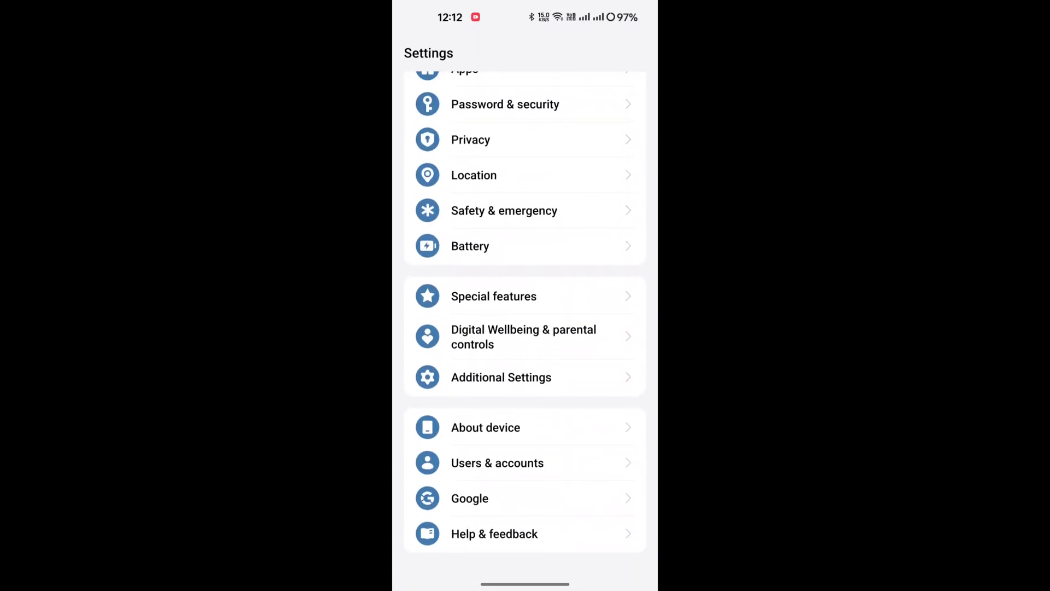
{"action": "scroll", "coordinate": [563, 328], "scroll_direction": "up", "scroll_amount": 4}
{"action": "scroll", "coordinate": [563, 387], "scroll_direction": "up", "scroll_amount": 8}
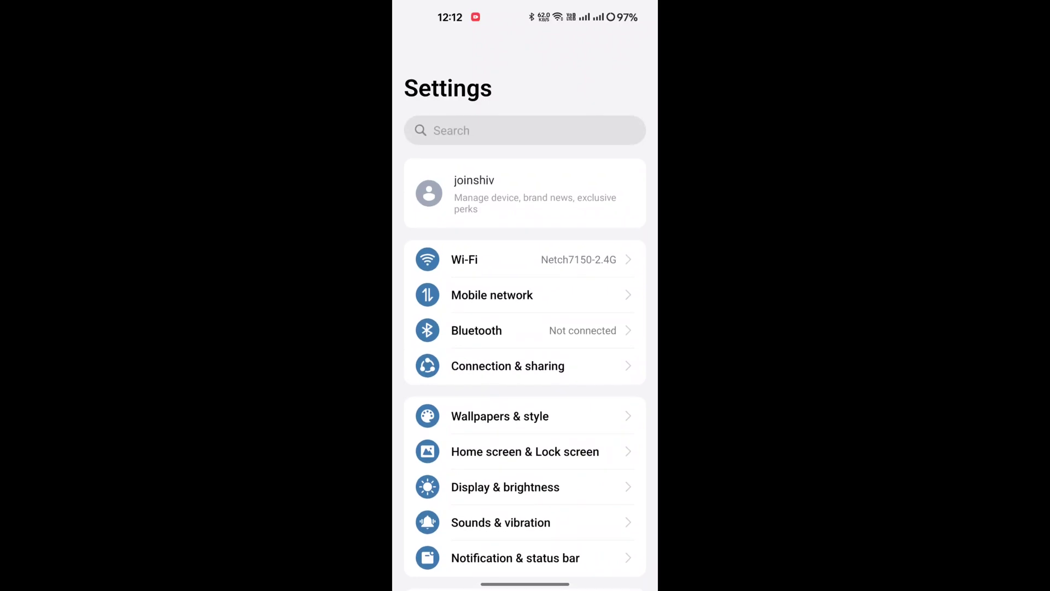
{"action": "scroll", "coordinate": [572, 410], "scroll_direction": "down", "scroll_amount": 10}
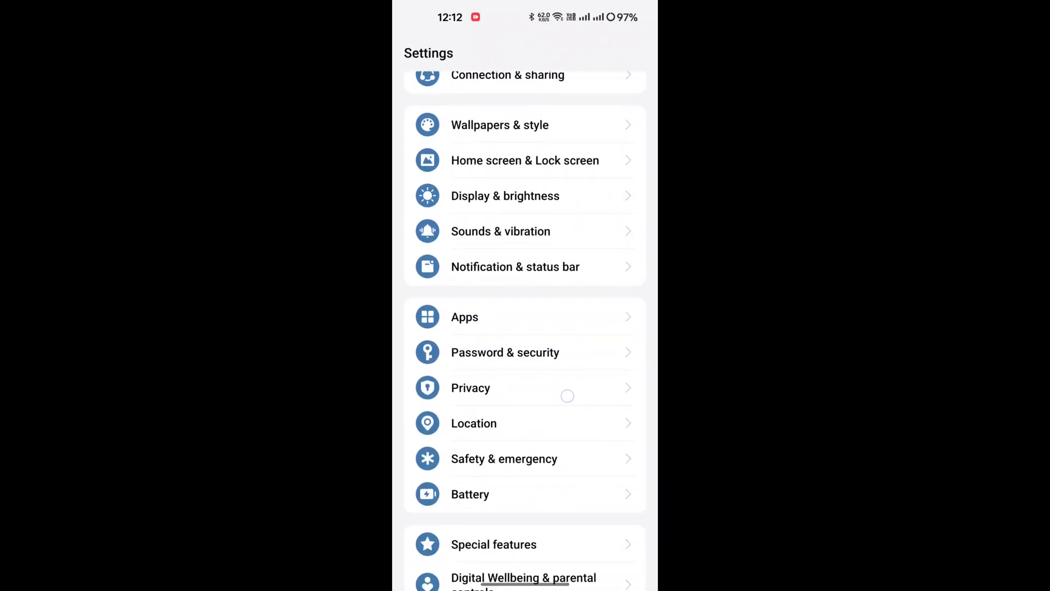
{"action": "scroll", "coordinate": [572, 328], "scroll_direction": "down", "scroll_amount": 5}
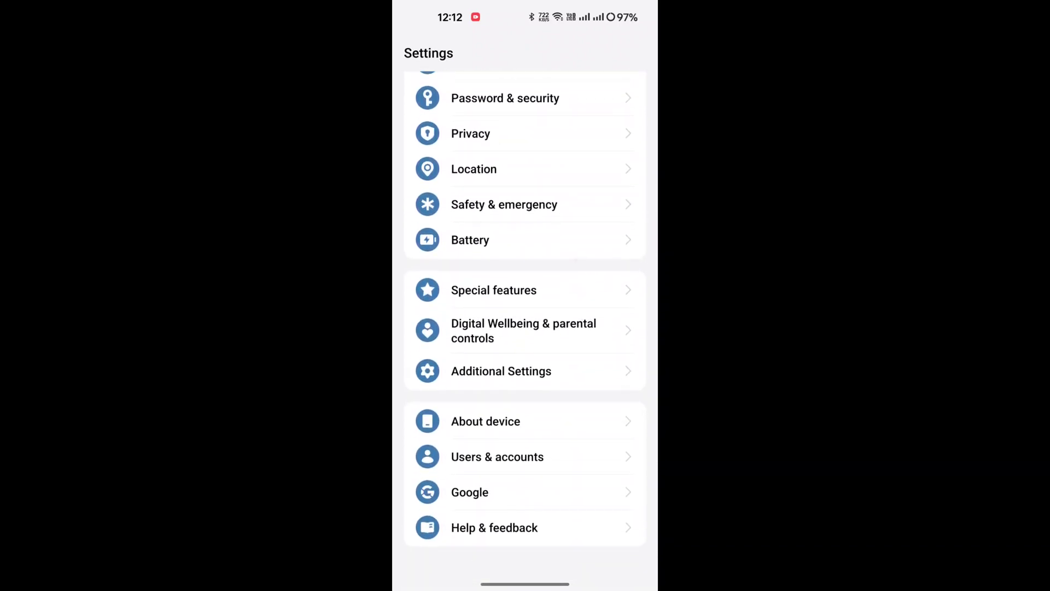
{"action": "left_click", "coordinate": [560, 420]}
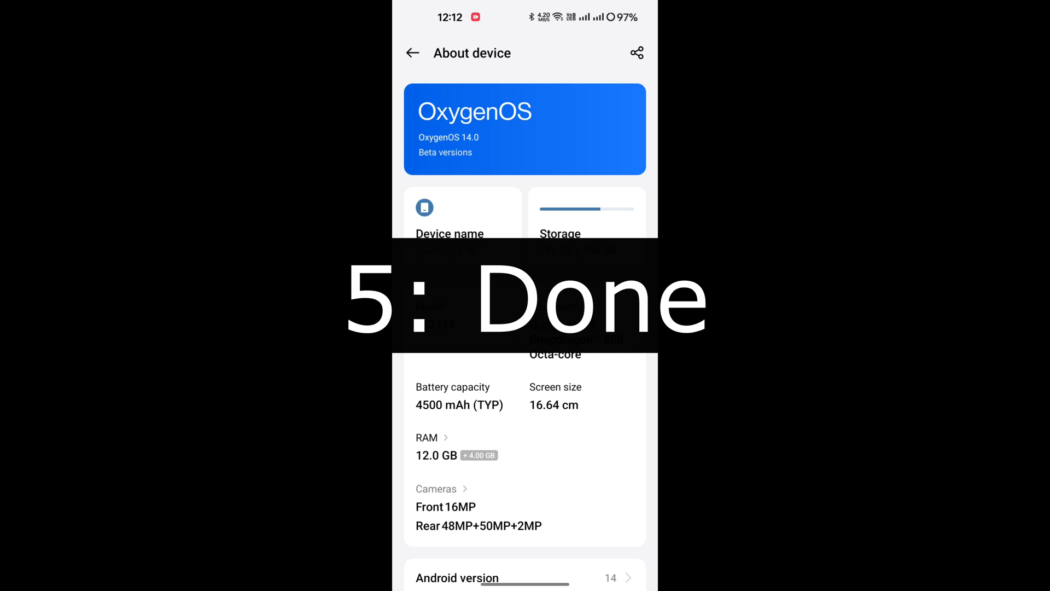
{"action": "scroll", "coordinate": [525, 328], "scroll_direction": "down", "scroll_amount": 3}
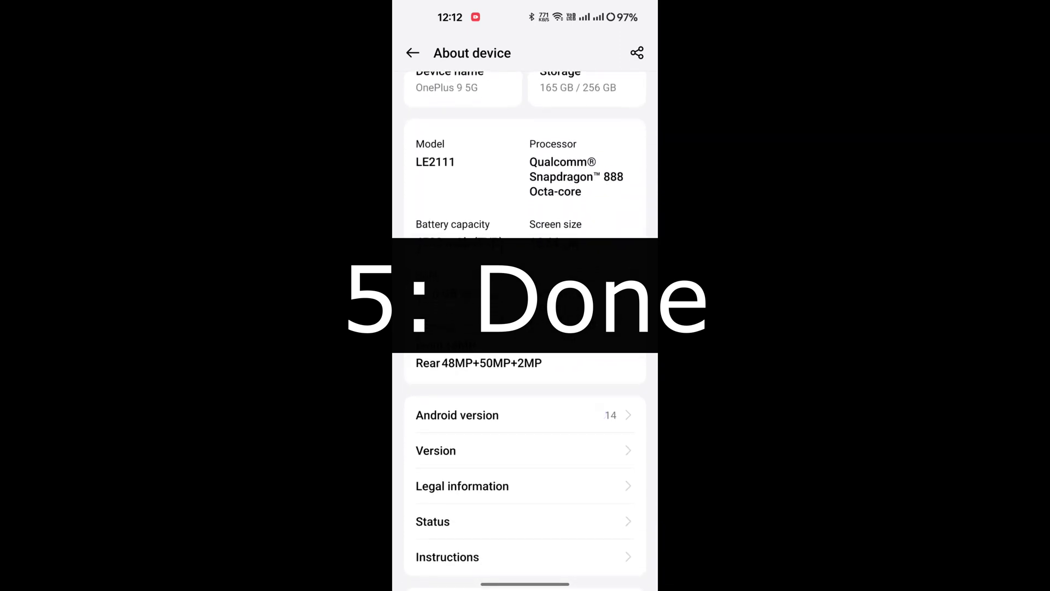
{"action": "left_click", "coordinate": [526, 414]}
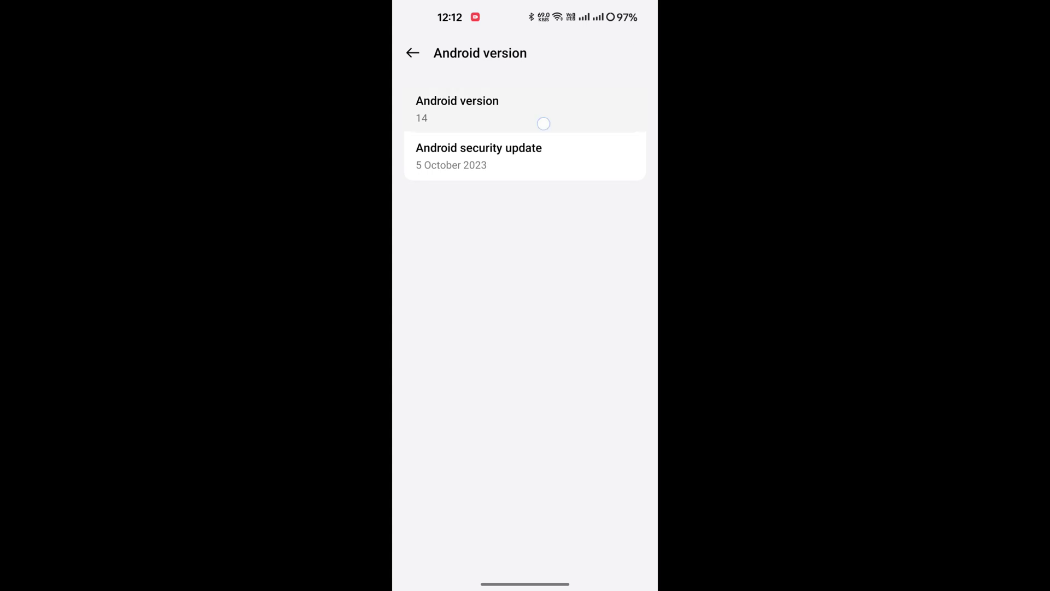
{"action": "left_click_drag", "start_coordinate": [541, 124], "coordinate": [509, 198]}
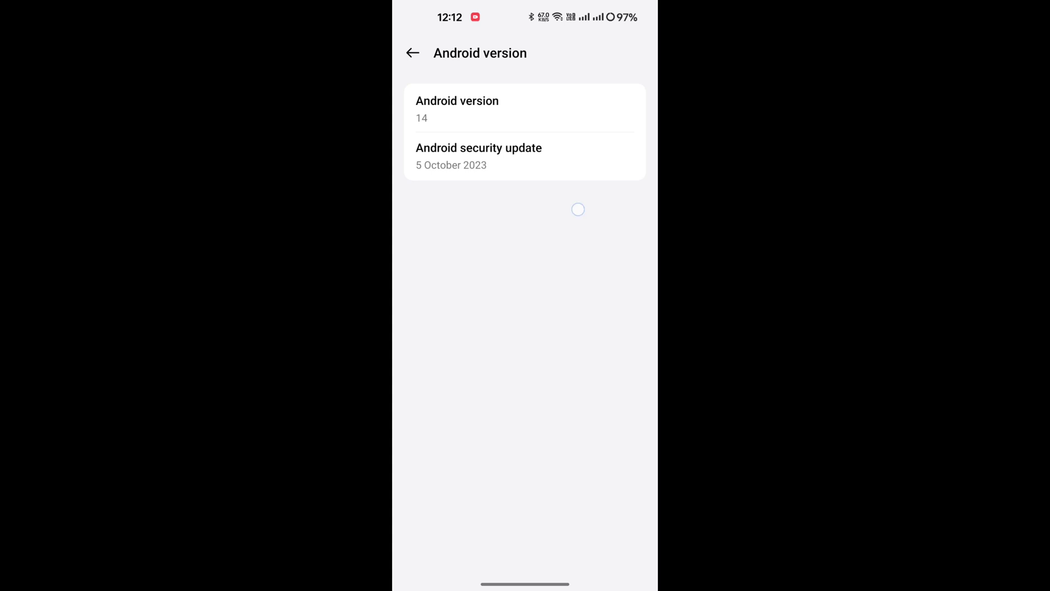
{"action": "left_click", "coordinate": [412, 53]}
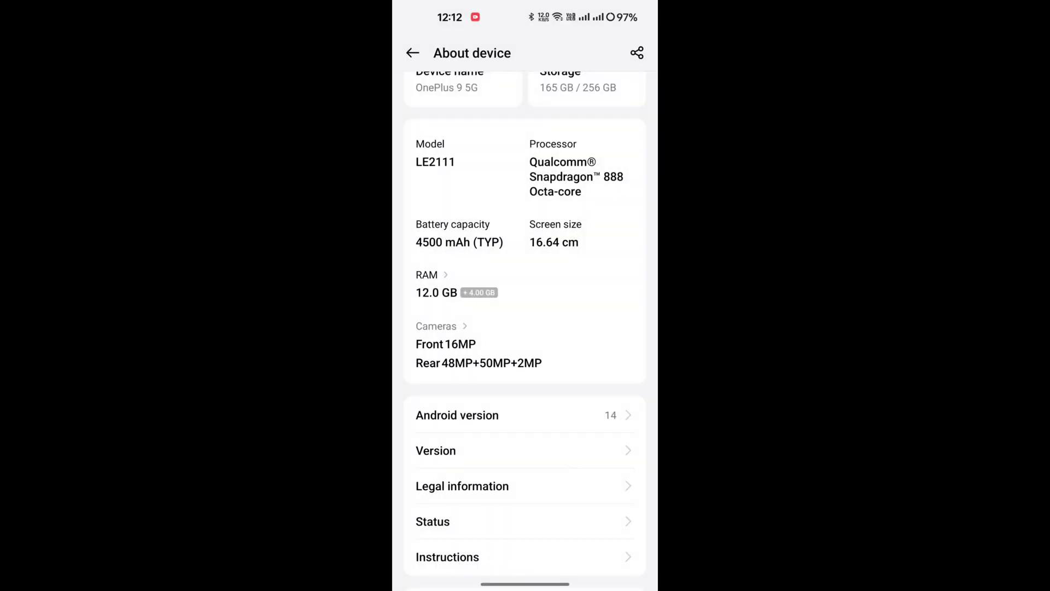
{"action": "left_click", "coordinate": [412, 53]}
{"action": "scroll", "coordinate": [526, 328], "scroll_direction": "up", "scroll_amount": 10}
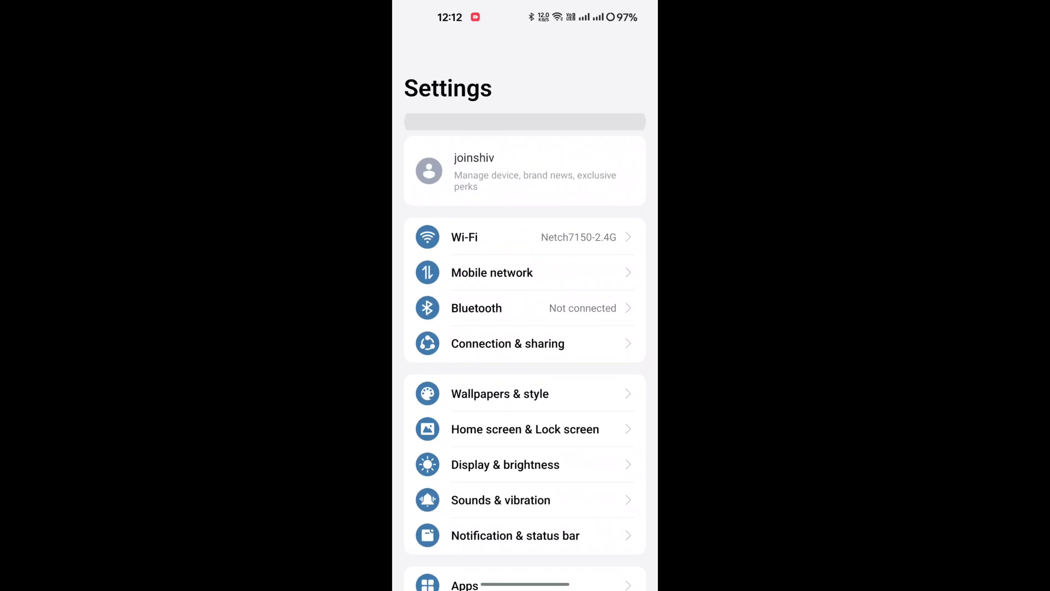
{"action": "left_click_drag", "start_coordinate": [525, 5], "coordinate": [525, 328]}
{"action": "left_click_drag", "start_coordinate": [525, 217], "coordinate": [525, 410]}
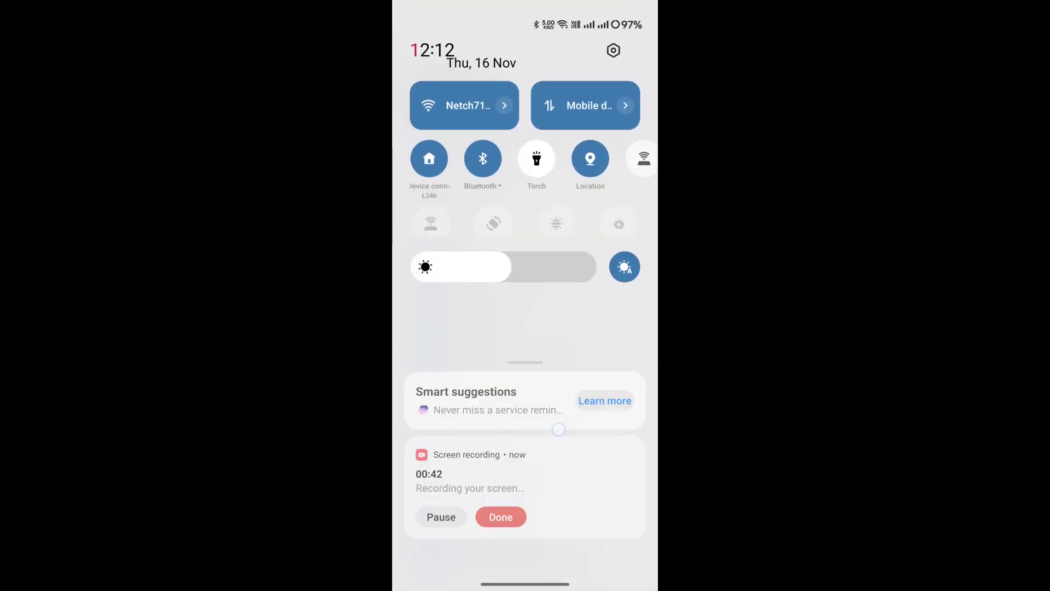
{"action": "left_click_drag", "start_coordinate": [608, 262], "coordinate": [427, 262]}
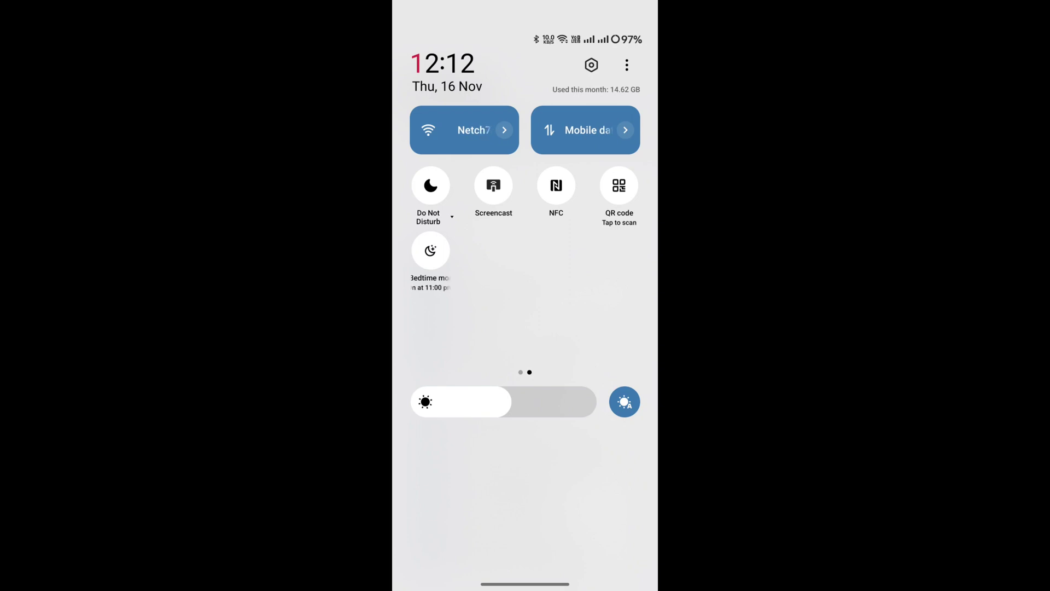
{"action": "left_click_drag", "start_coordinate": [426, 263], "coordinate": [607, 262]}
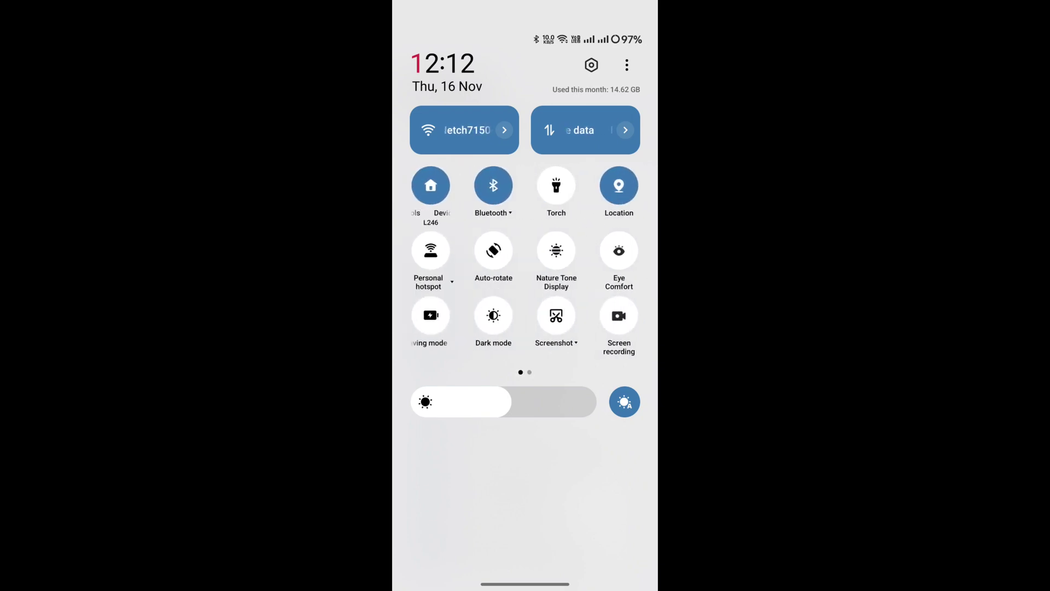
{"action": "left_click_drag", "start_coordinate": [525, 459], "coordinate": [524, 246]}
{"action": "left_click", "coordinate": [626, 42]}
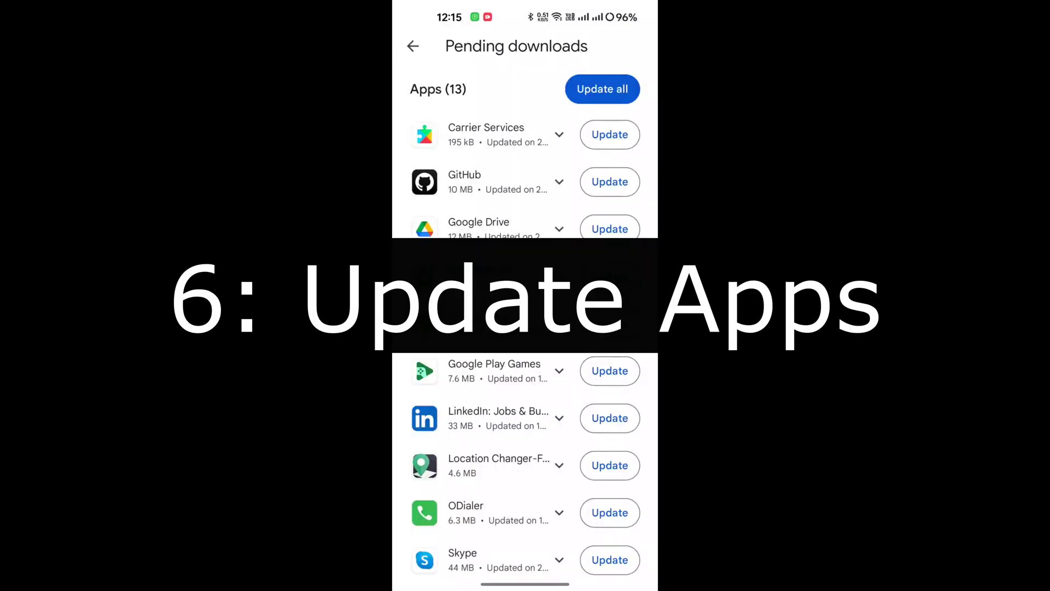
{"action": "scroll", "coordinate": [526, 410], "scroll_direction": "down", "scroll_amount": 3}
{"action": "scroll", "coordinate": [525, 411], "scroll_direction": "up", "scroll_amount": 3}
Update all 13 pending apps from Pending downloads, starting with Google Play Games
{"action": "left_click", "coordinate": [413, 46]}
{"action": "left_click", "coordinate": [492, 205]}
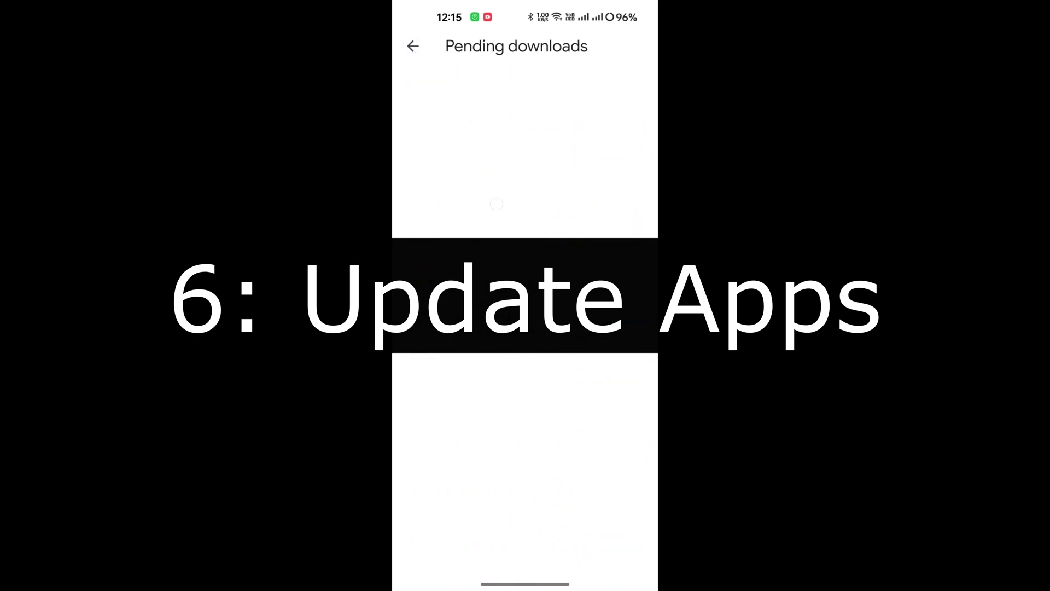
{"action": "scroll", "coordinate": [524, 329], "scroll_direction": "down", "scroll_amount": 2}
{"action": "scroll", "coordinate": [525, 329], "scroll_direction": "up", "scroll_amount": 3}
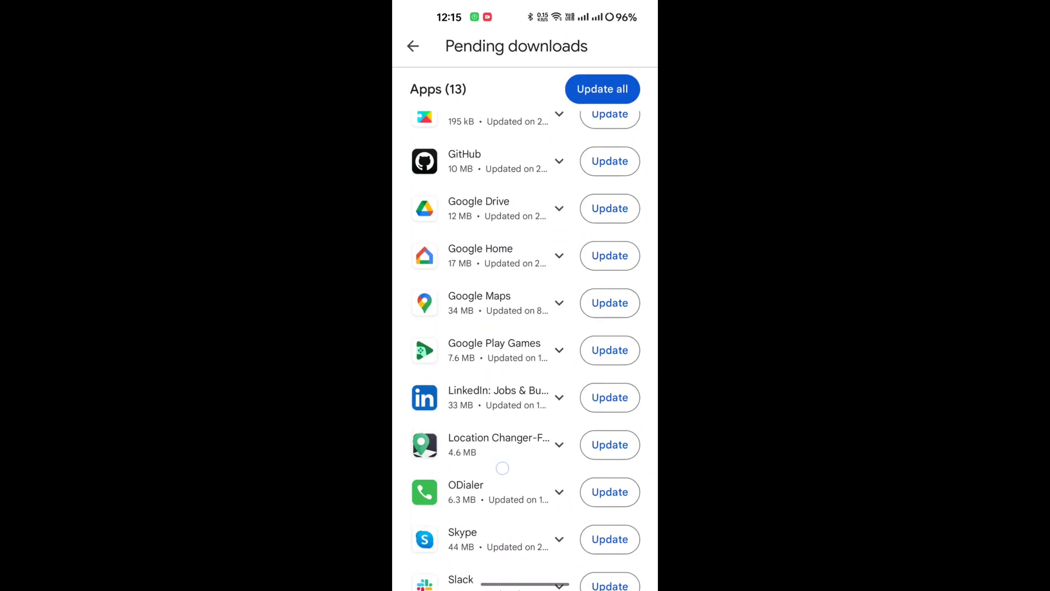
{"action": "scroll", "coordinate": [526, 328], "scroll_direction": "down", "scroll_amount": 2}
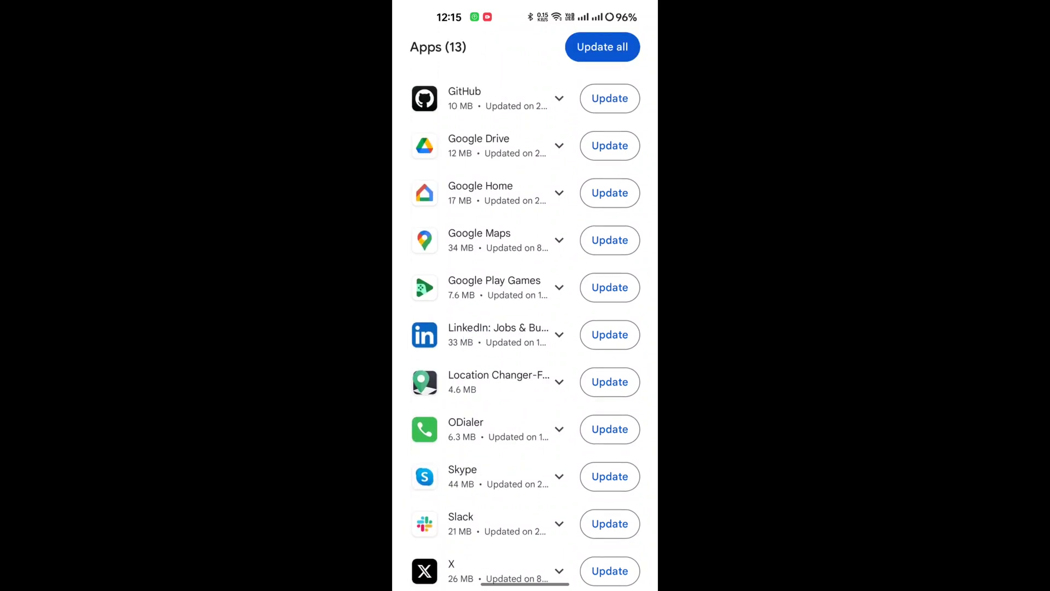
{"action": "left_click", "coordinate": [602, 46]}
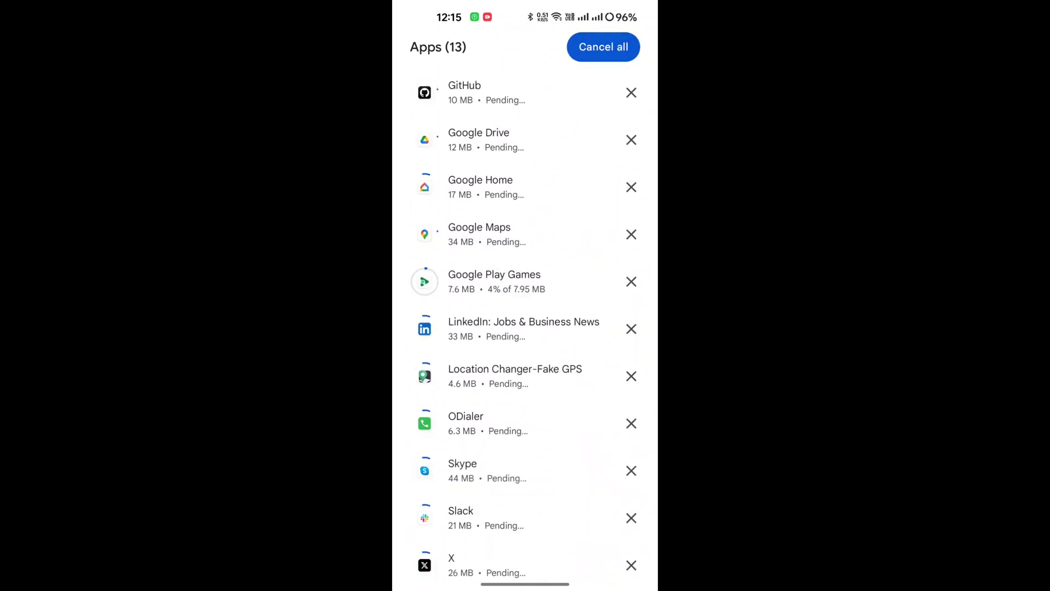
{"action": "scroll", "coordinate": [525, 328], "scroll_direction": "down", "scroll_amount": 1}
{"action": "scroll", "coordinate": [525, 328], "scroll_direction": "up", "scroll_amount": 3}
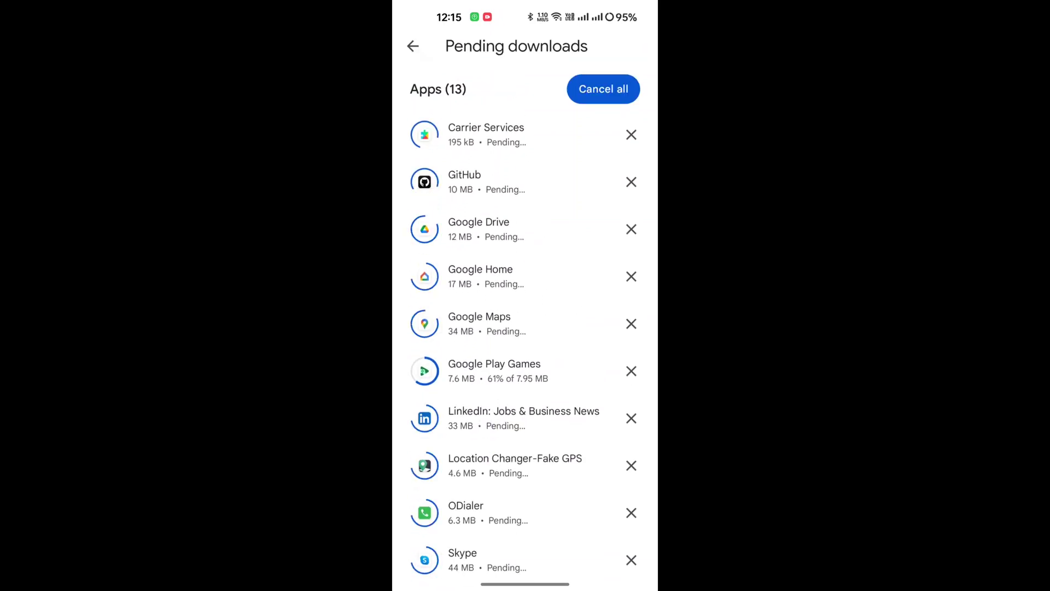
{"action": "scroll", "coordinate": [525, 328], "scroll_direction": "down", "scroll_amount": 2}
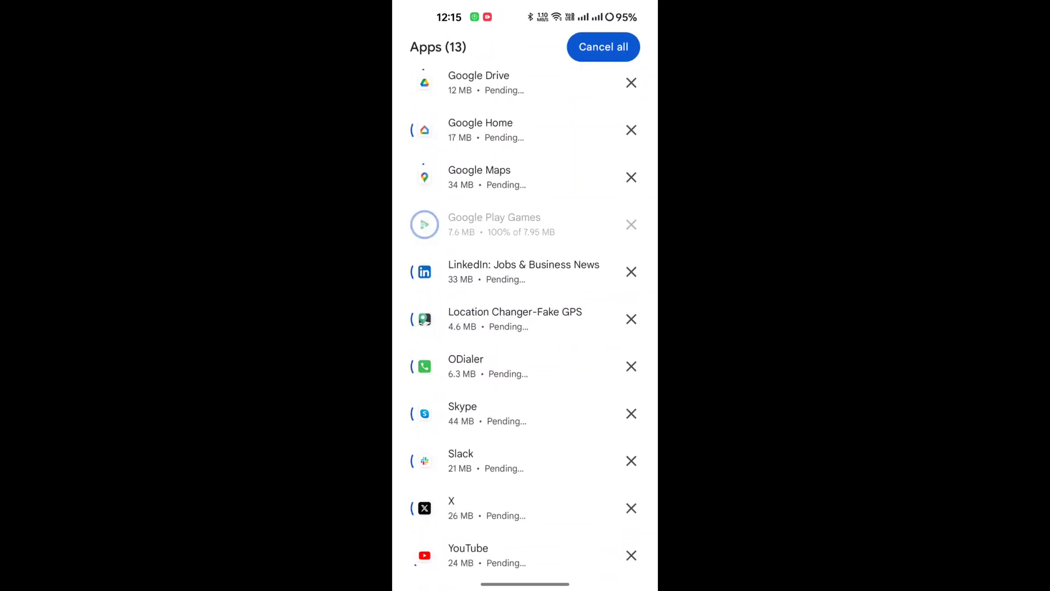
{"action": "scroll", "coordinate": [525, 328], "scroll_direction": "up", "scroll_amount": 3}
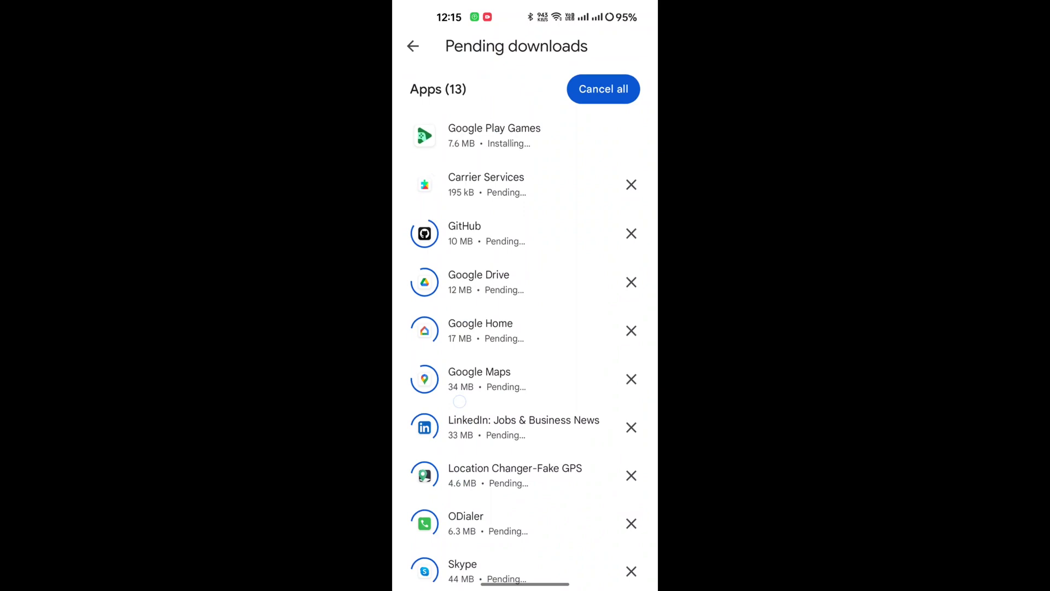
{"action": "scroll", "coordinate": [525, 328], "scroll_direction": "down", "scroll_amount": 3}
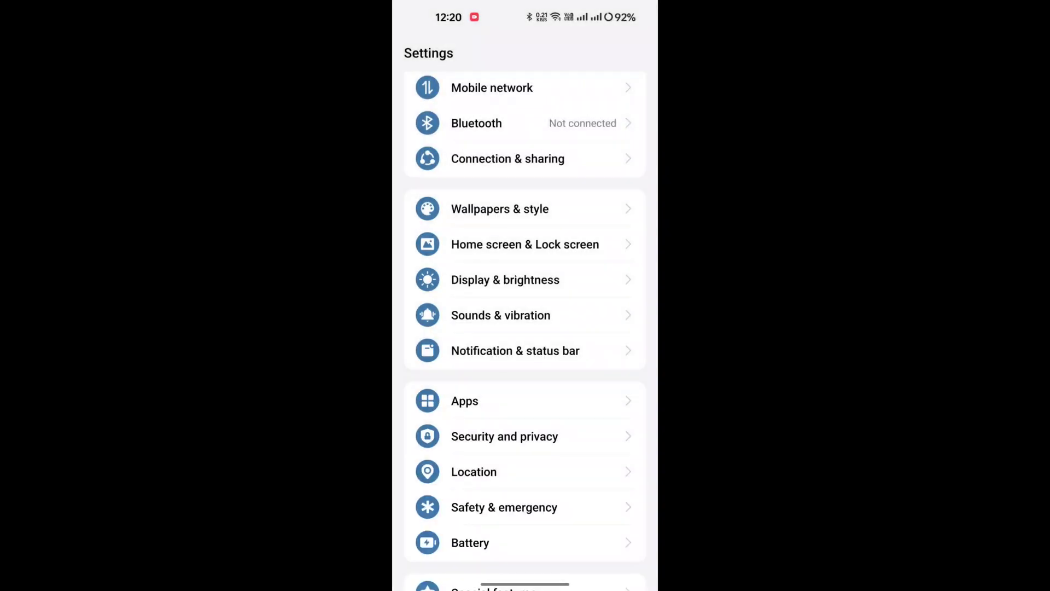
Enter Security and privacy past its merged-settings intro, then preview and close System Cloner
{"action": "left_click", "coordinate": [525, 435]}
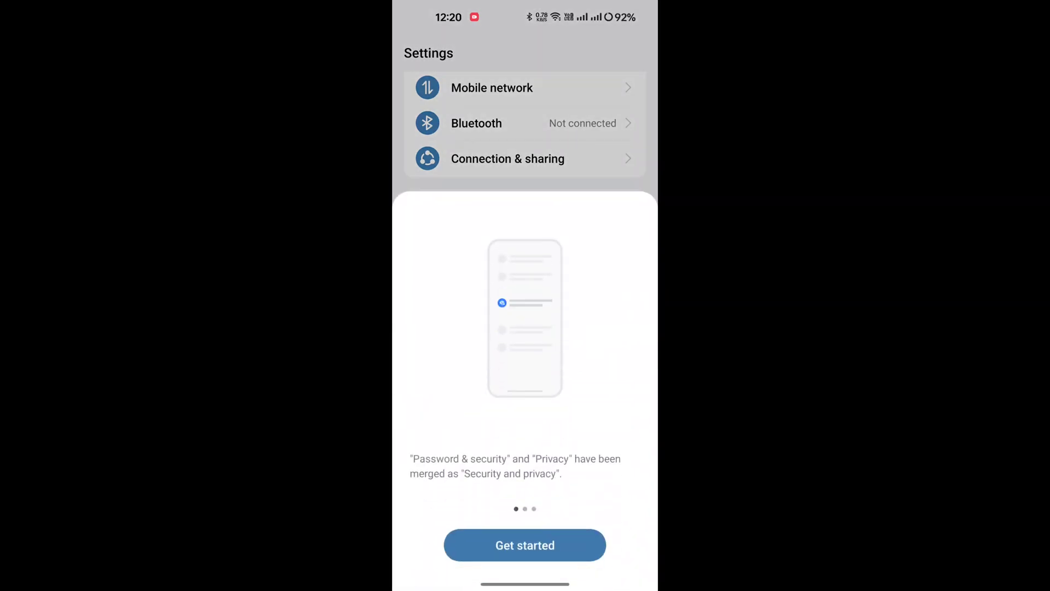
{"action": "left_click", "coordinate": [525, 123]}
{"action": "left_click", "coordinate": [525, 436]}
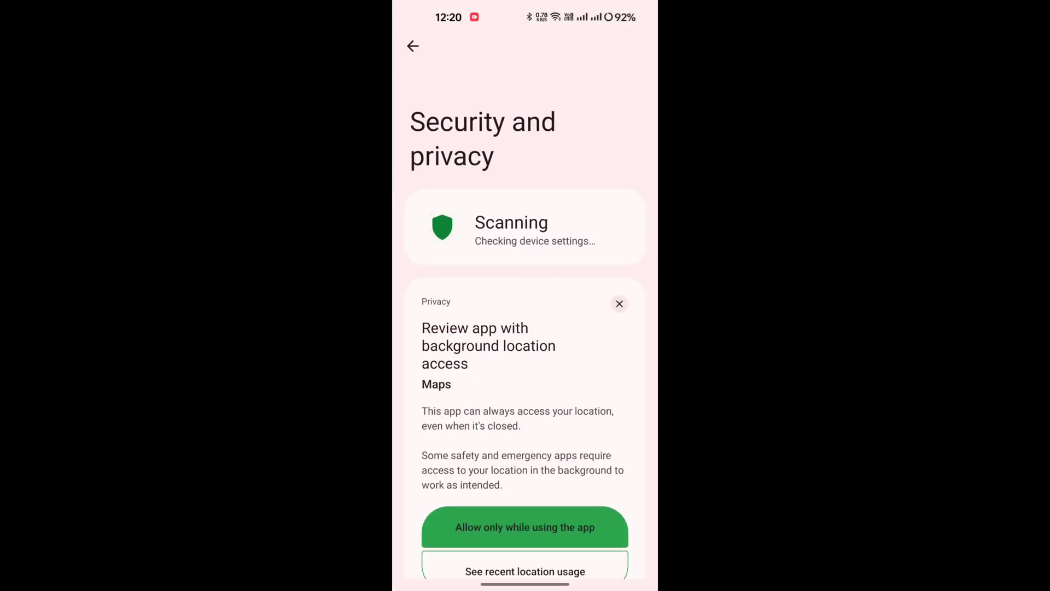
{"action": "scroll", "coordinate": [526, 328], "scroll_direction": "down", "scroll_amount": 3}
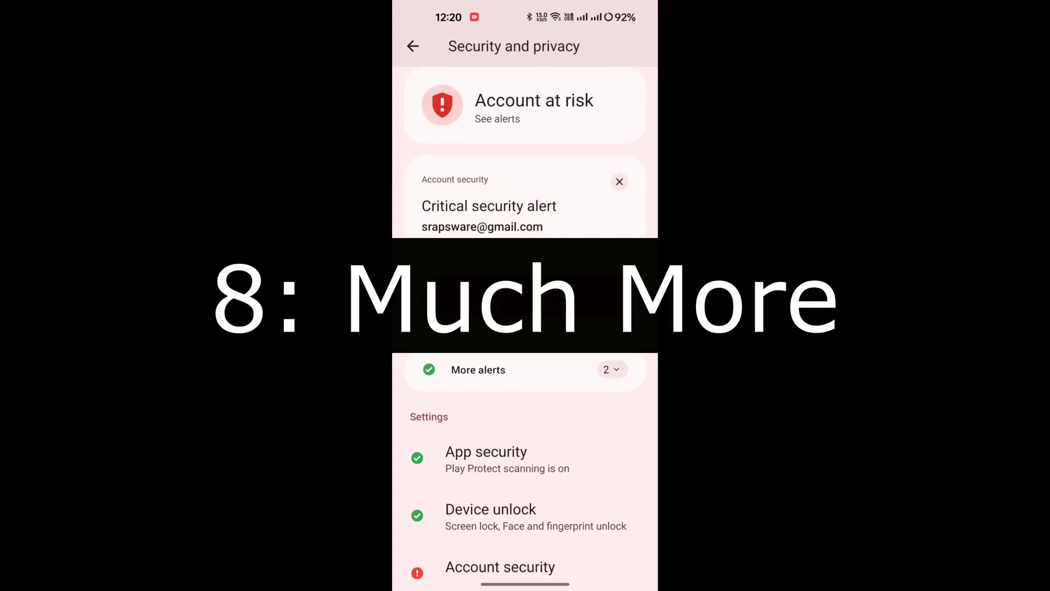
{"action": "scroll", "coordinate": [525, 451], "scroll_direction": "down", "scroll_amount": 5}
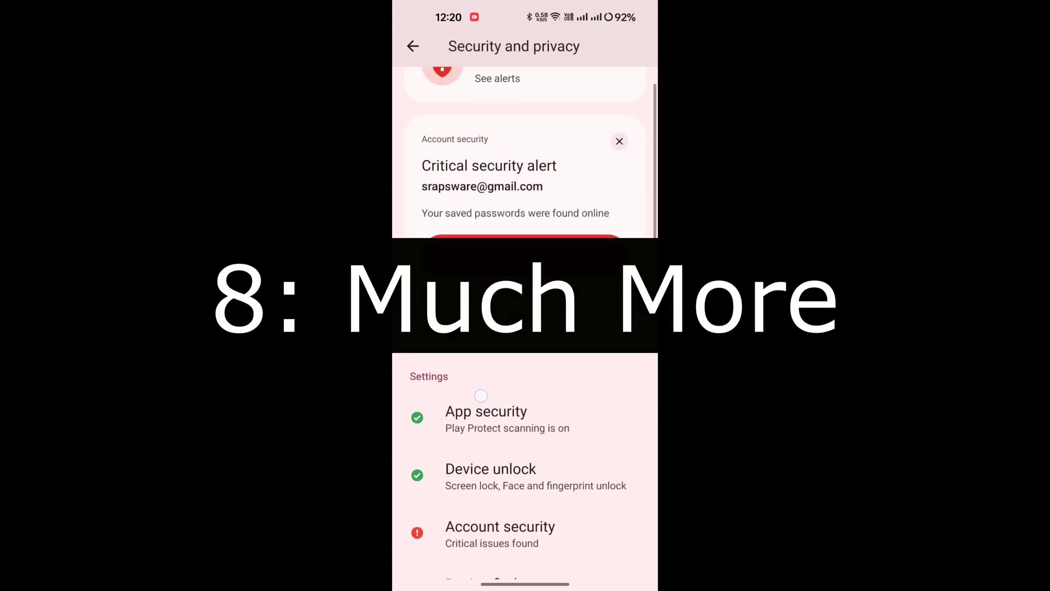
{"action": "scroll", "coordinate": [525, 451], "scroll_direction": "down", "scroll_amount": 5}
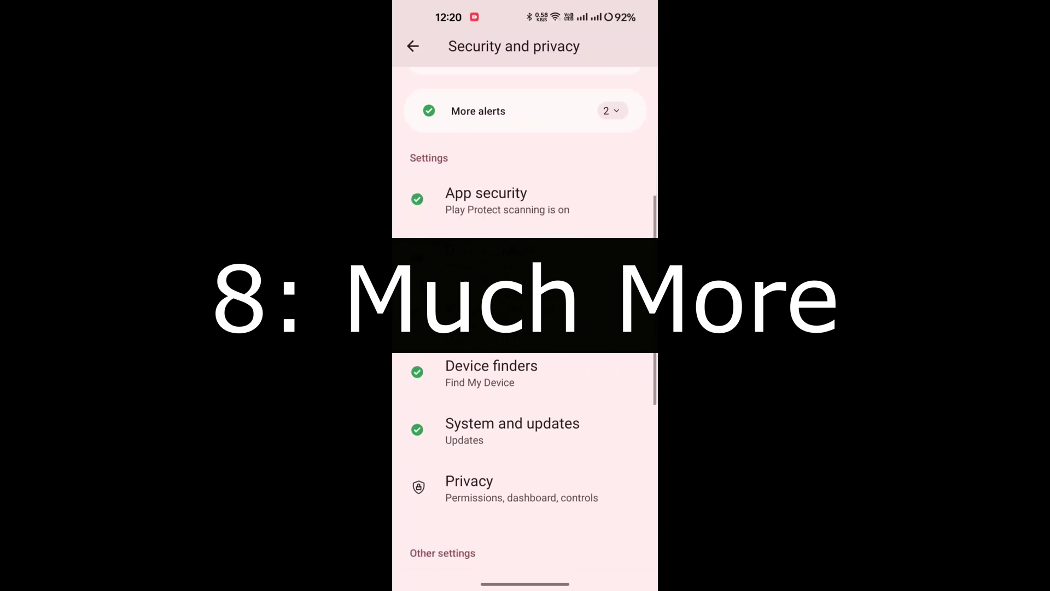
{"action": "scroll", "coordinate": [525, 451], "scroll_direction": "down", "scroll_amount": 5}
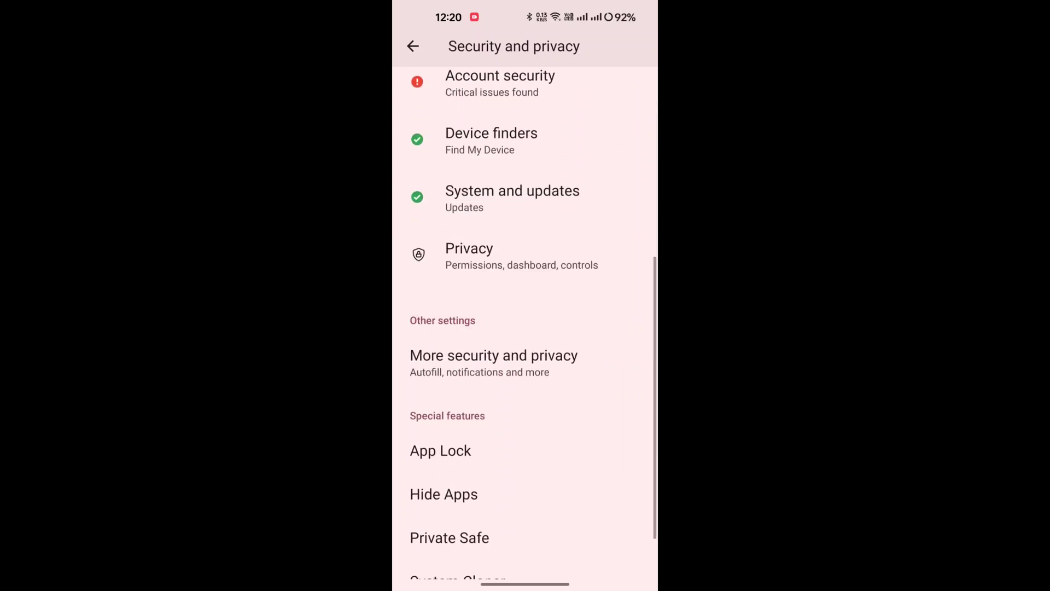
{"action": "scroll", "coordinate": [524, 328], "scroll_direction": "down", "scroll_amount": 1}
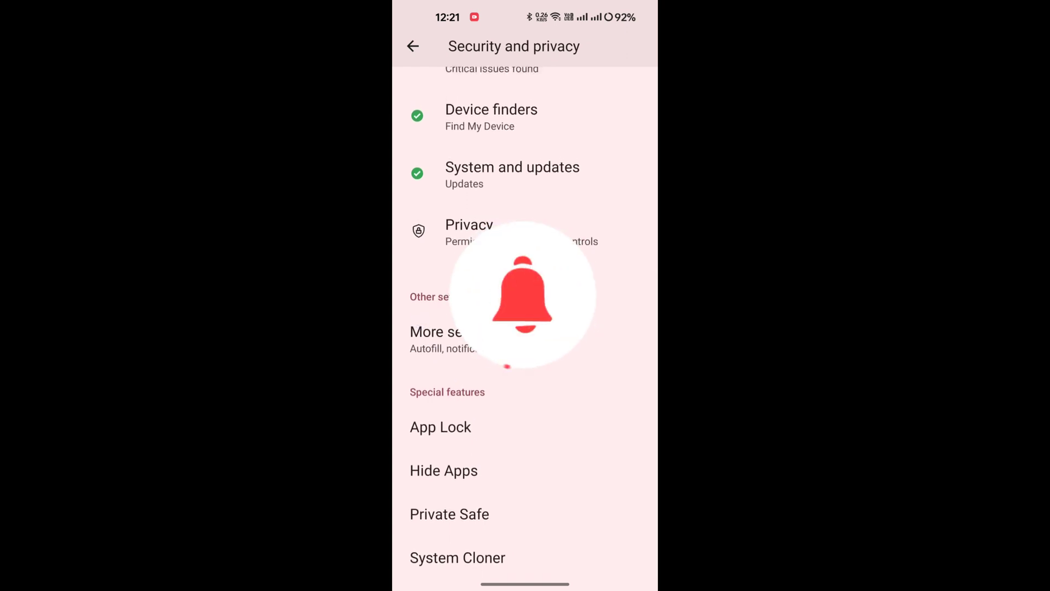
{"action": "left_click", "coordinate": [480, 557]}
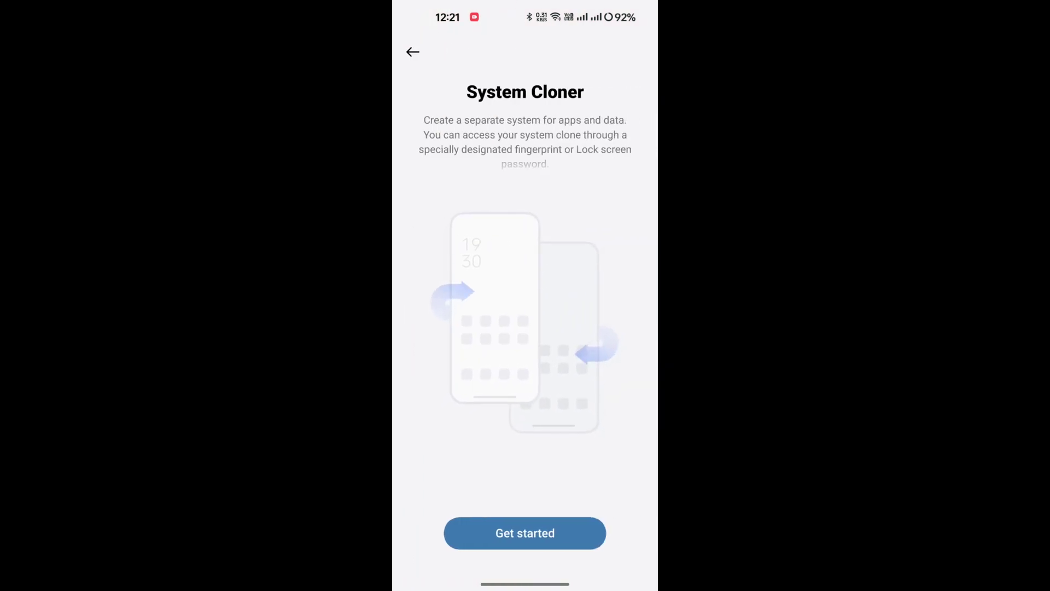
{"action": "left_click_drag", "start_coordinate": [394, 339], "coordinate": [476, 349]}
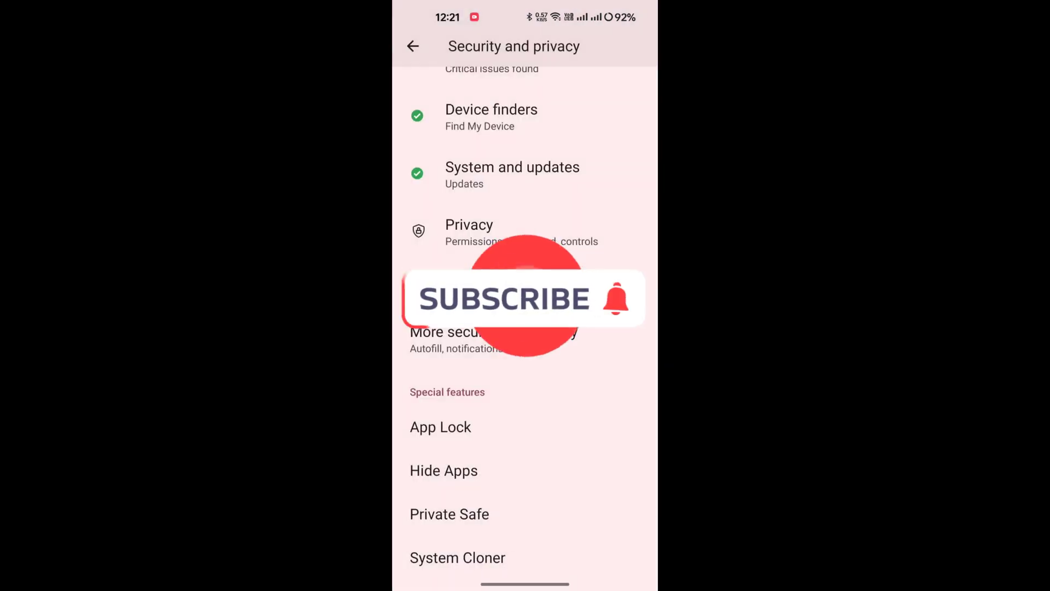